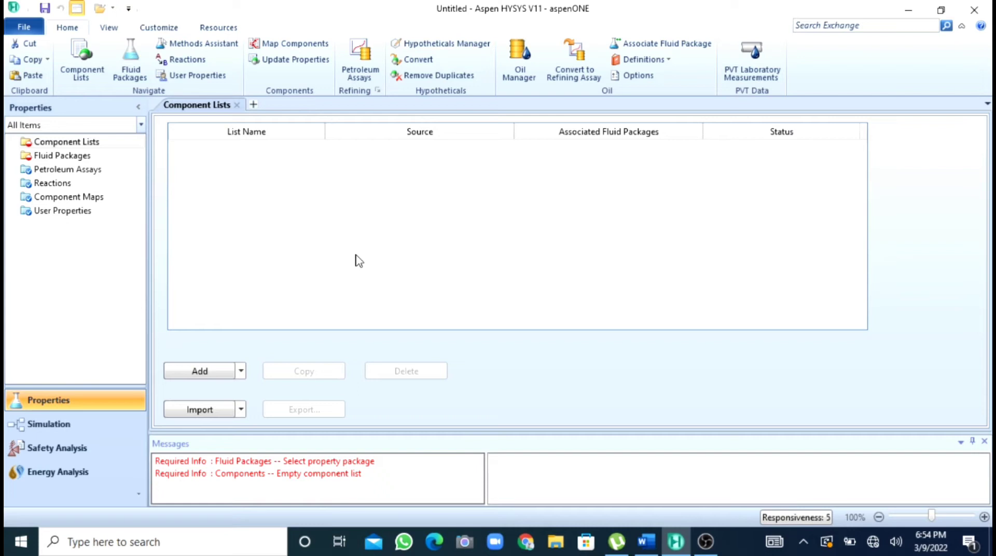
- Switch to the Word document stating the methanol-to-dimethyl-ether equilibrium problem
{"action": "key", "text": "alt+Tab"}
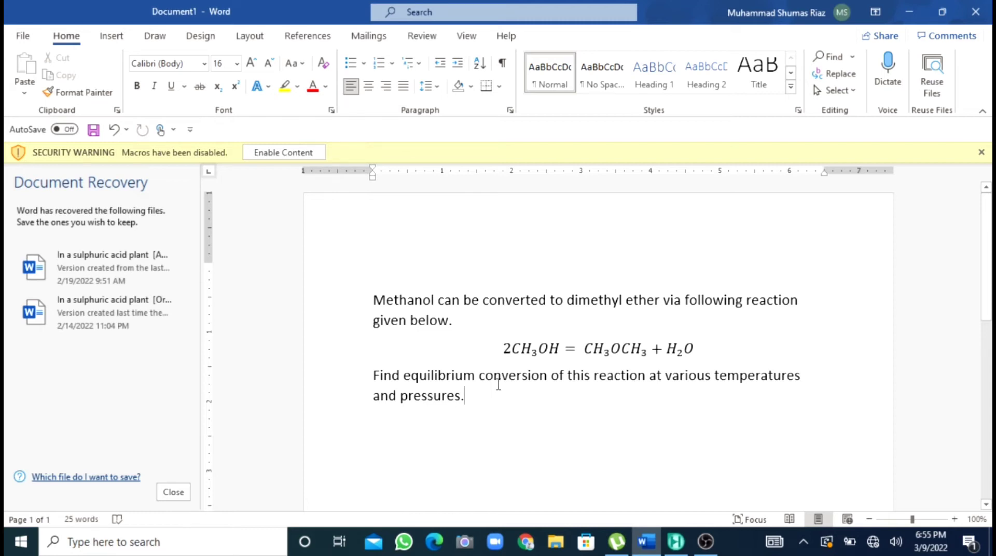
- Back in HYSYS, build a new component list with Methanol, diM-Ether and H2O
{"action": "left_click", "coordinate": [675, 542]}
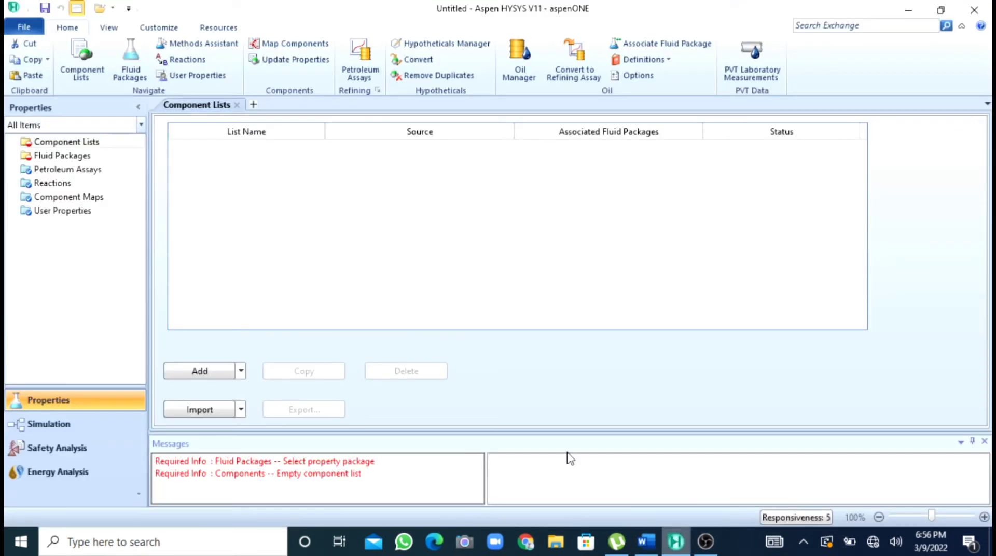
{"action": "left_click", "coordinate": [224, 370]}
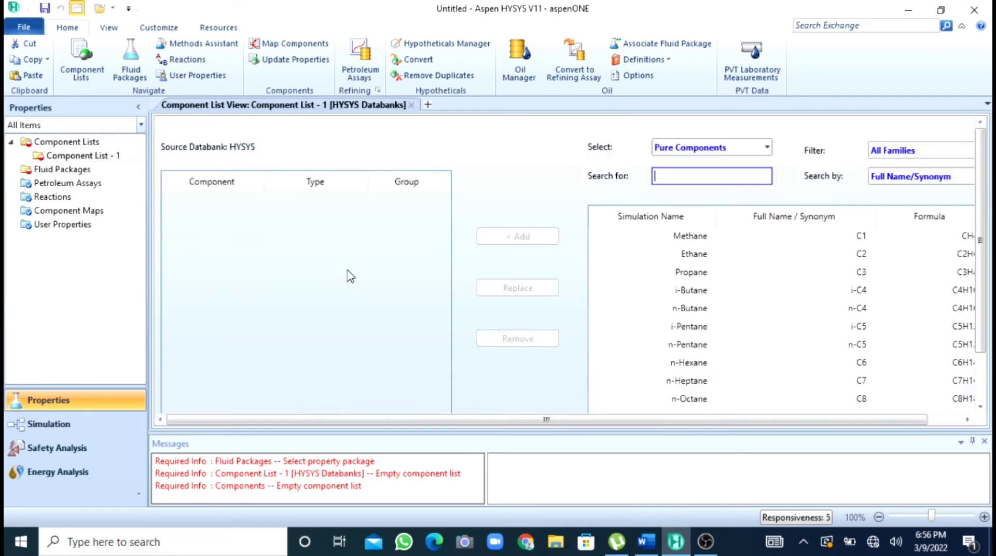
{"action": "type", "text": "met"}
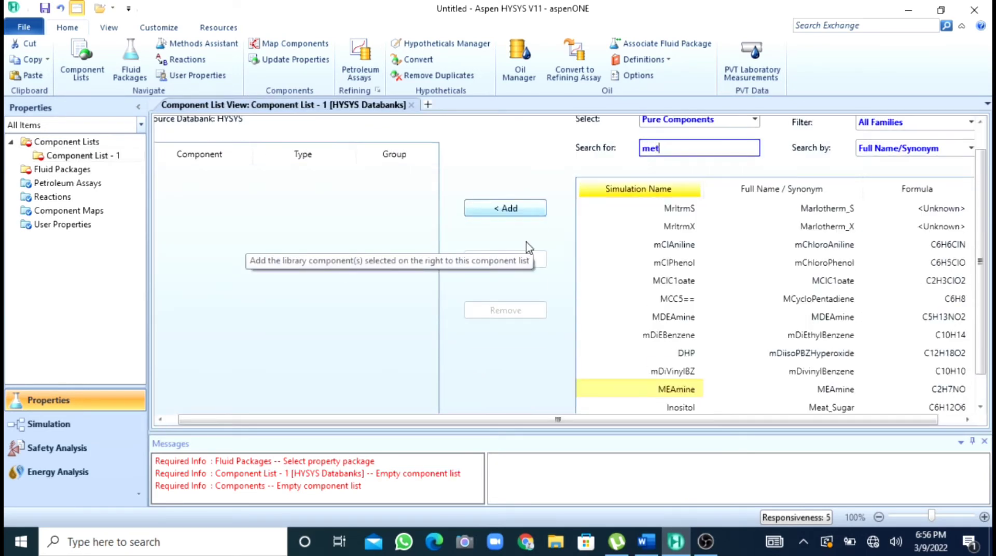
{"action": "type", "text": "hanol"}
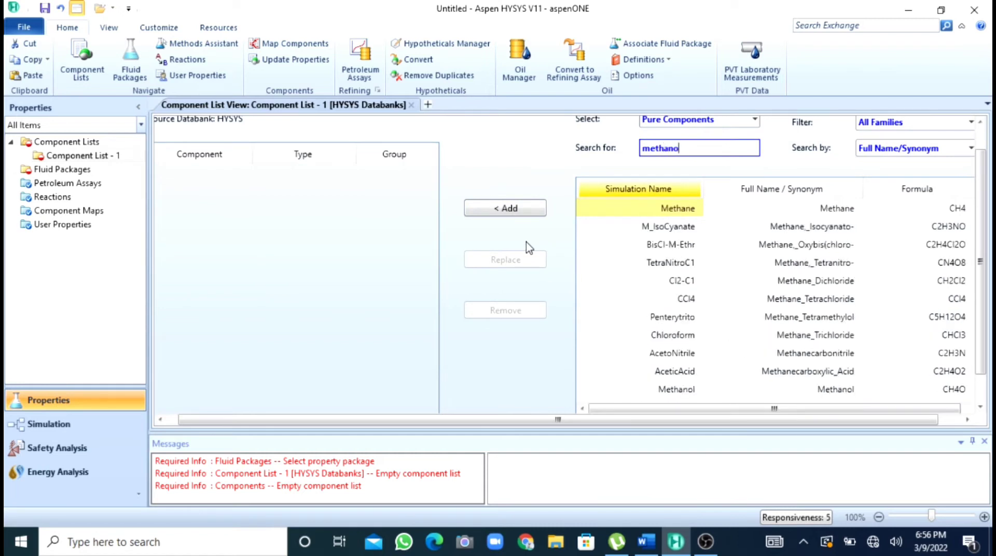
{"action": "key", "text": "Return"}
{"action": "type", "text": "di"}
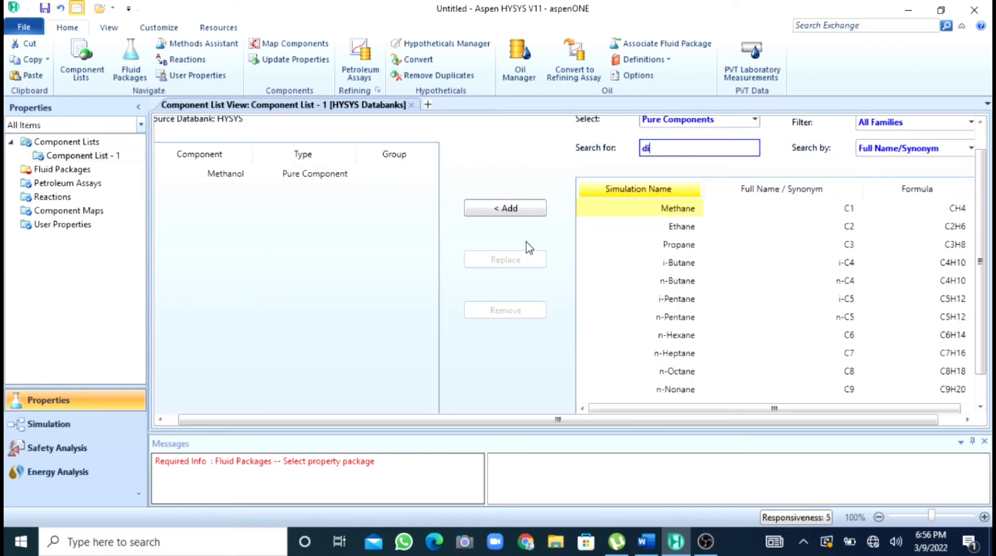
{"action": "type", "text": "methy"}
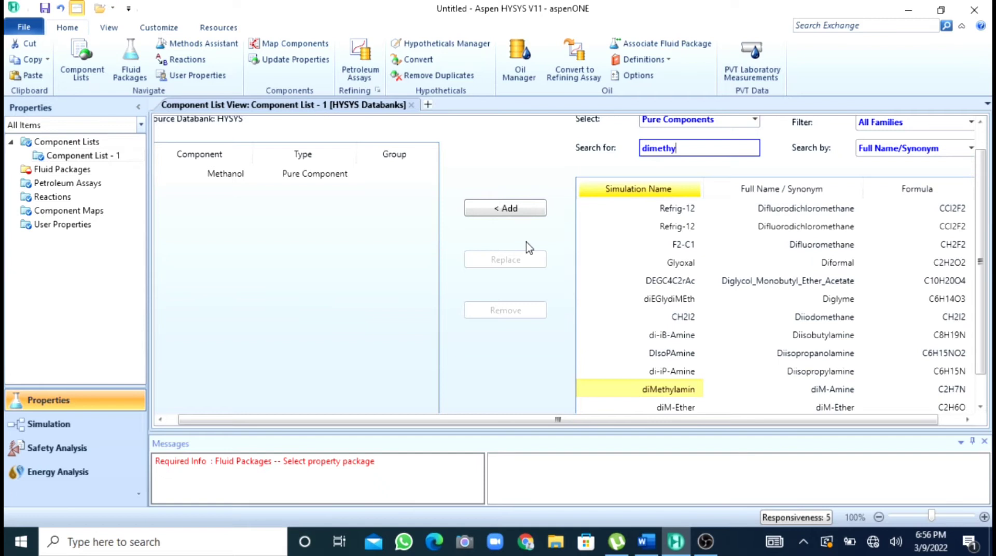
{"action": "type", "text": "lether"}
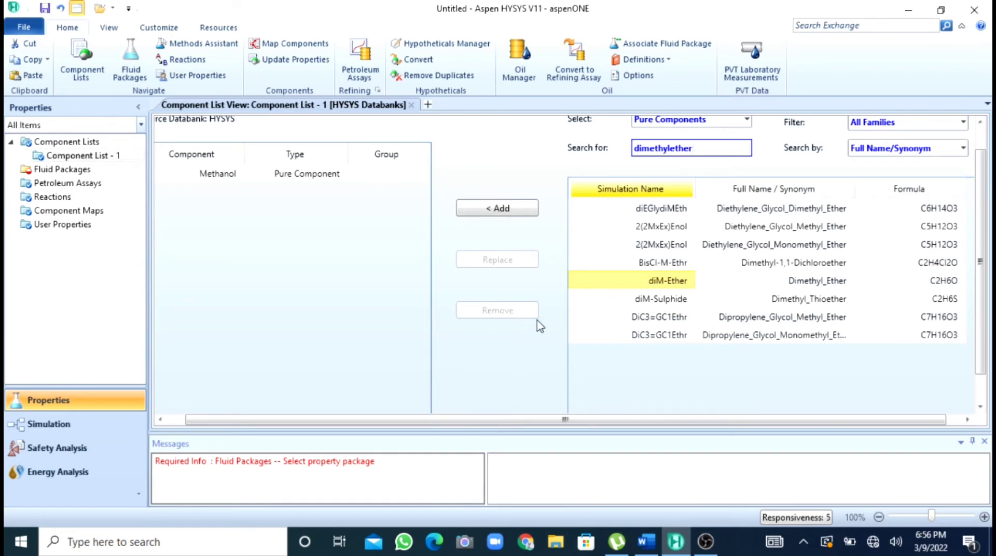
{"action": "left_click", "coordinate": [517, 208]}
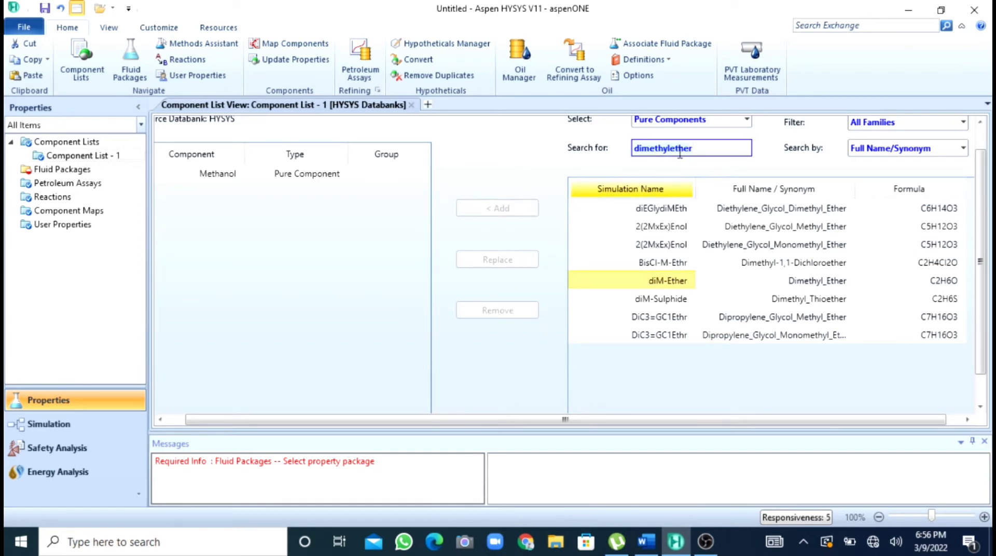
{"action": "key", "text": "BackSpace"}
{"action": "key", "text": "BackSpace"}
{"action": "key", "text": "BackSpace"}
{"action": "key", "text": "BackSpace"}
{"action": "key", "text": "BackSpace"}
{"action": "key", "text": "BackSpace"}
{"action": "key", "text": "BackSpace"}
{"action": "key", "text": "BackSpace"}
{"action": "key", "text": "BackSpace"}
{"action": "key", "text": "BackSpace"}
{"action": "key", "text": "BackSpace"}
{"action": "key", "text": "BackSpace"}
{"action": "key", "text": "BackSpace"}
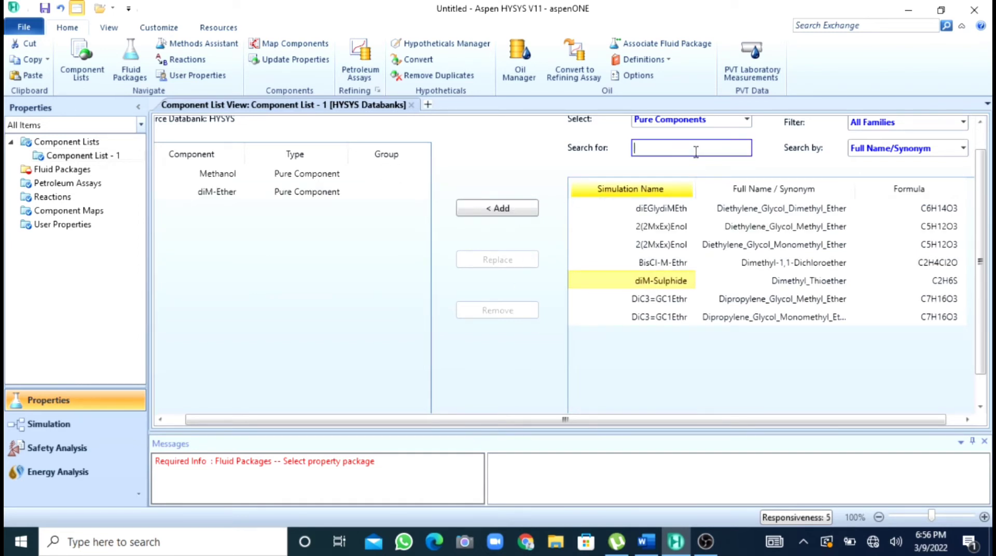
{"action": "type", "text": "h2o"}
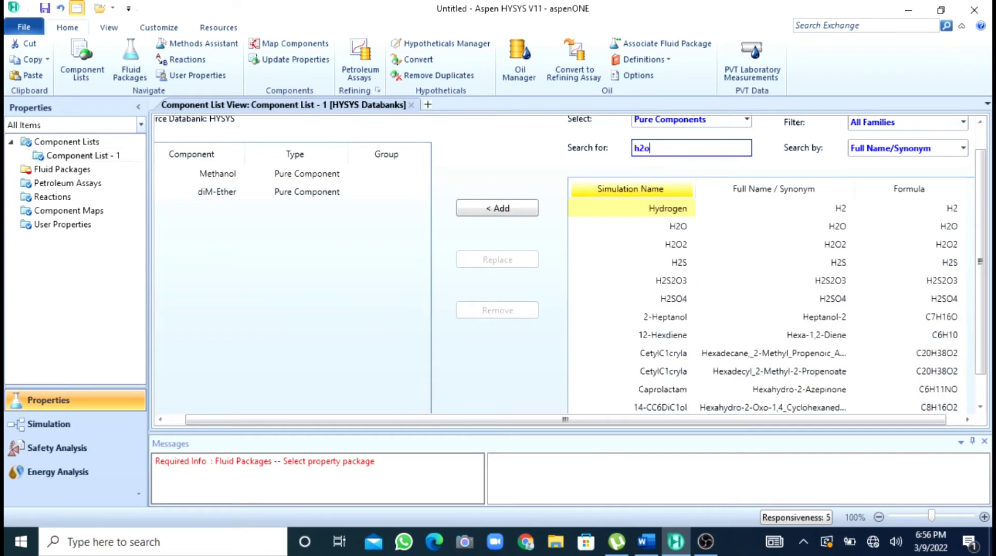
{"action": "left_click", "coordinate": [526, 211]}
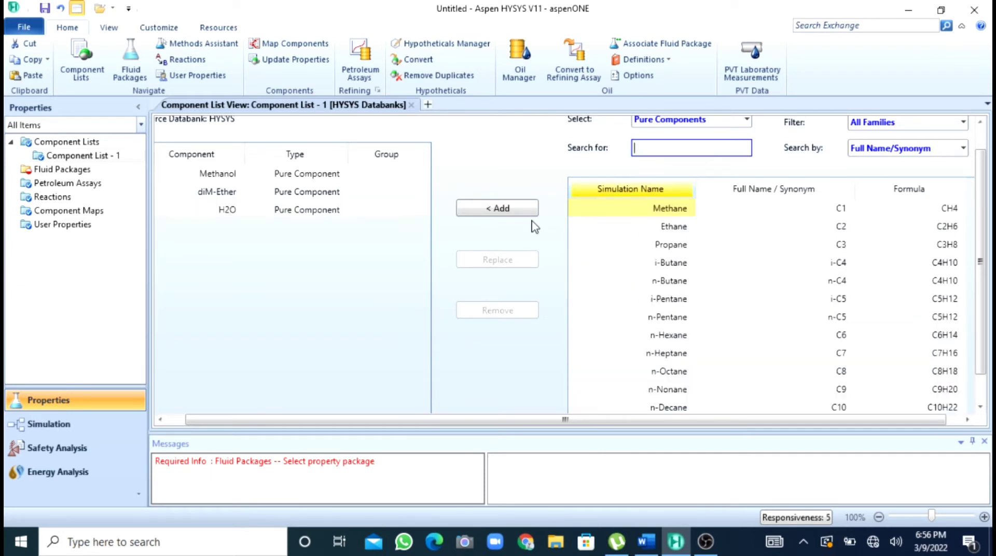
- Add fluid package Basis-1 using the UNIQUAC property package
{"action": "left_click", "coordinate": [71, 169]}
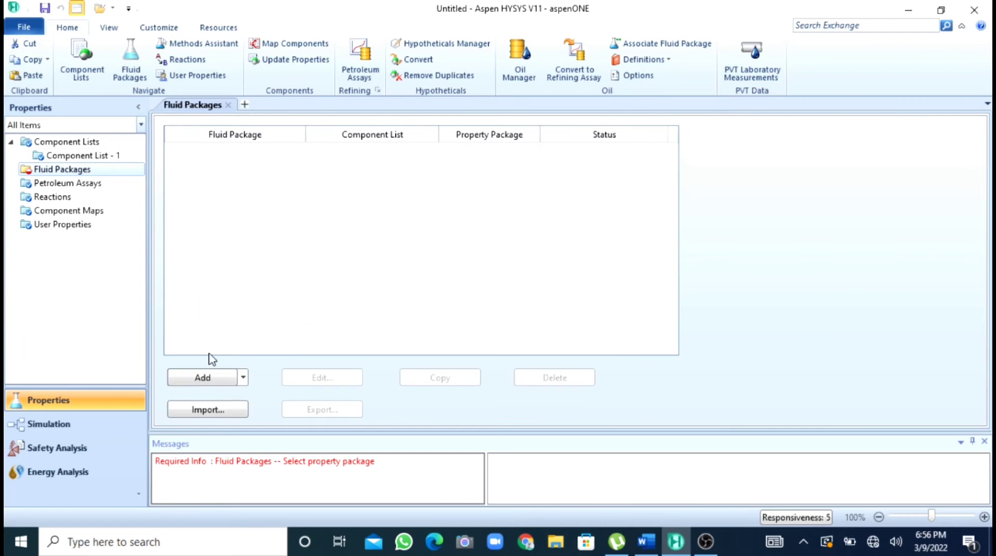
{"action": "left_click", "coordinate": [209, 377]}
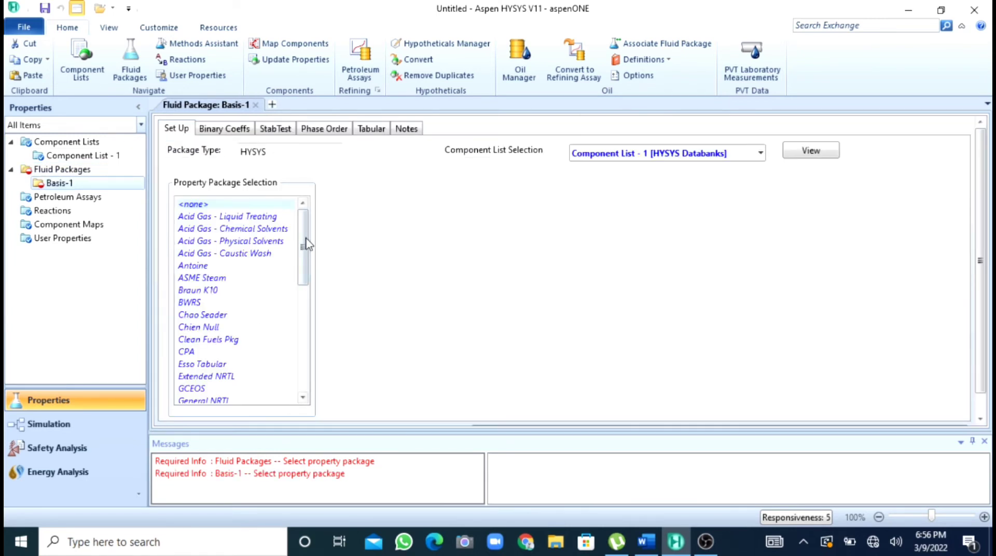
{"action": "left_click_drag", "start_coordinate": [305, 244], "coordinate": [306, 364]}
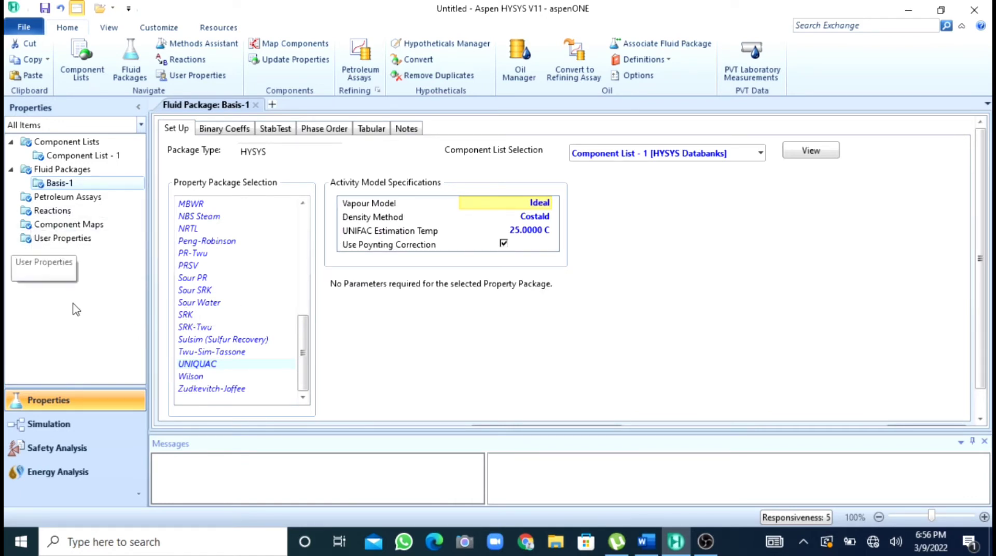
- In the simulation environment, place a Gibbs reactor GBR-100 from the Reactor palette onto the flowsheet
{"action": "left_click", "coordinate": [78, 427]}
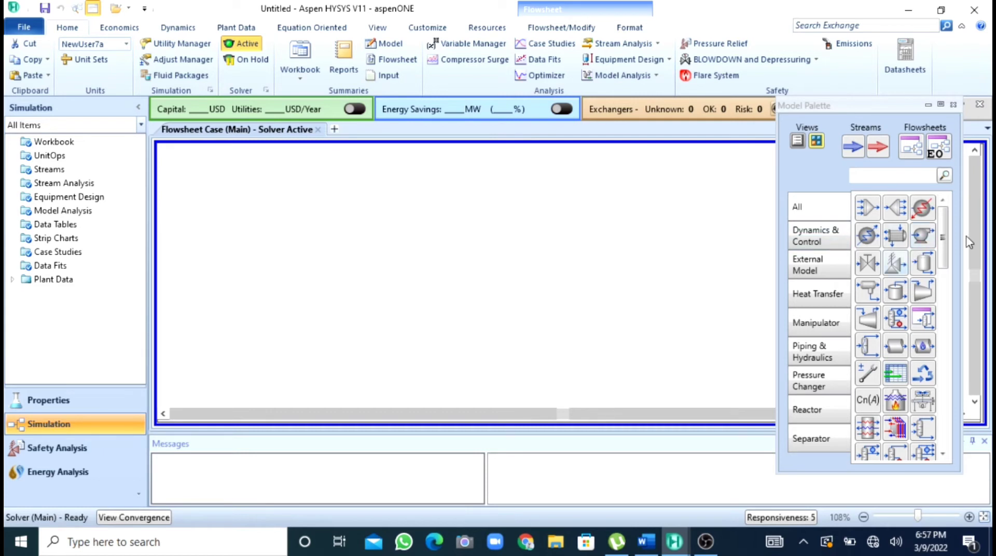
{"action": "mouse_move", "coordinate": [942, 243]}
{"action": "left_mouse_down"}
{"action": "mouse_move", "coordinate": [943, 252]}
{"action": "mouse_move", "coordinate": [942, 235]}
{"action": "left_mouse_up"}
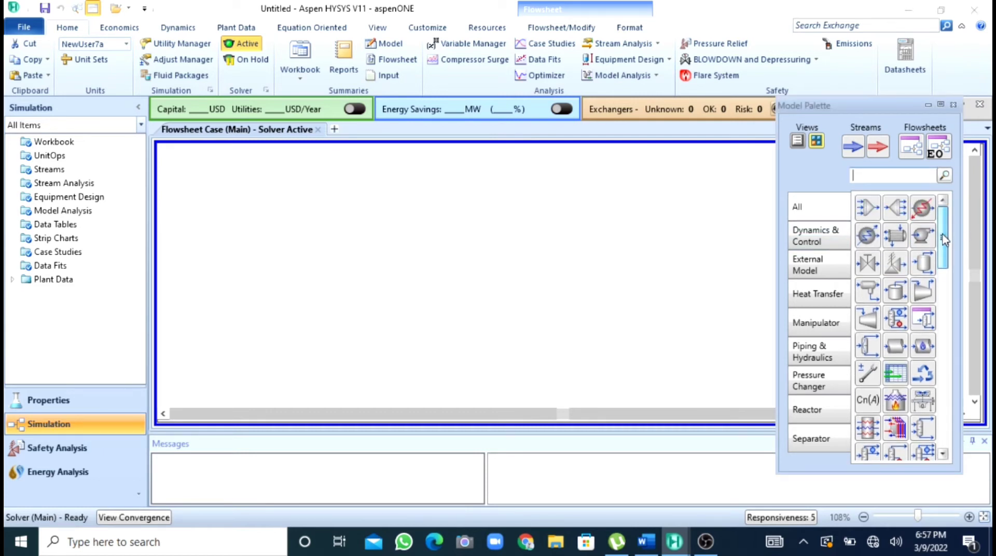
{"action": "left_click", "coordinate": [827, 419]}
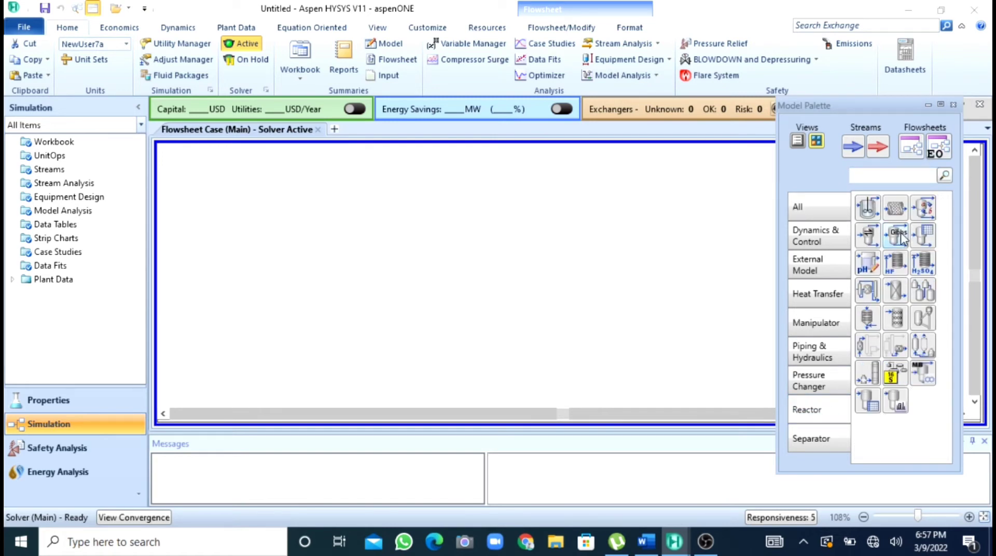
{"action": "left_click_drag", "start_coordinate": [902, 237], "coordinate": [486, 310]}
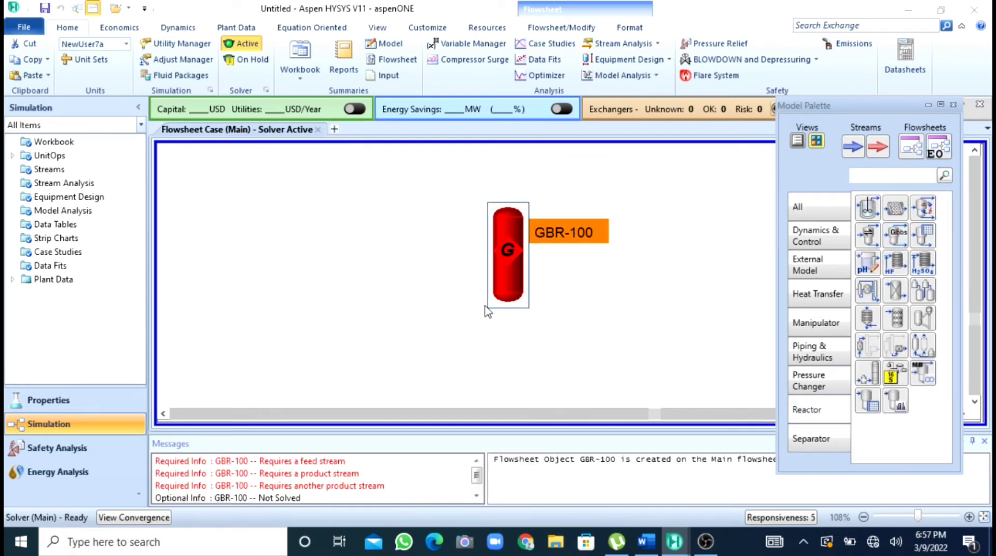
{"action": "left_click", "coordinate": [658, 260]}
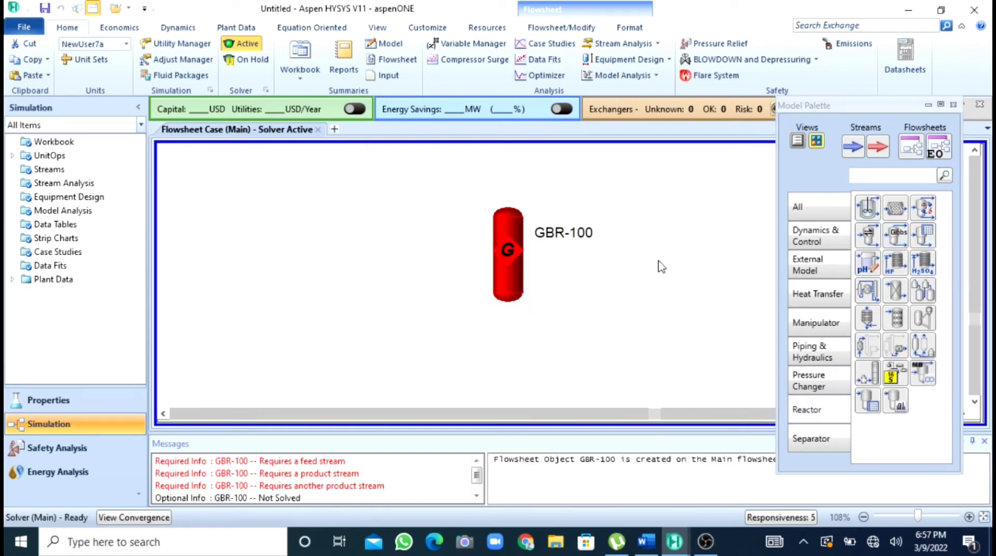
- Open GBR-100 and set its inlet stream to feed
{"action": "double_click", "coordinate": [506, 263]}
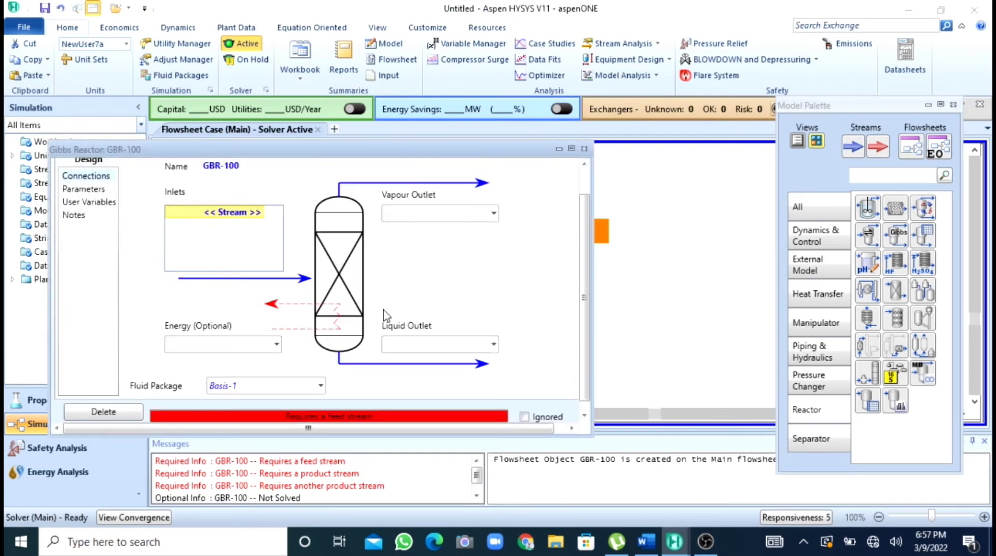
{"action": "left_click_drag", "start_coordinate": [586, 288], "coordinate": [586, 251]}
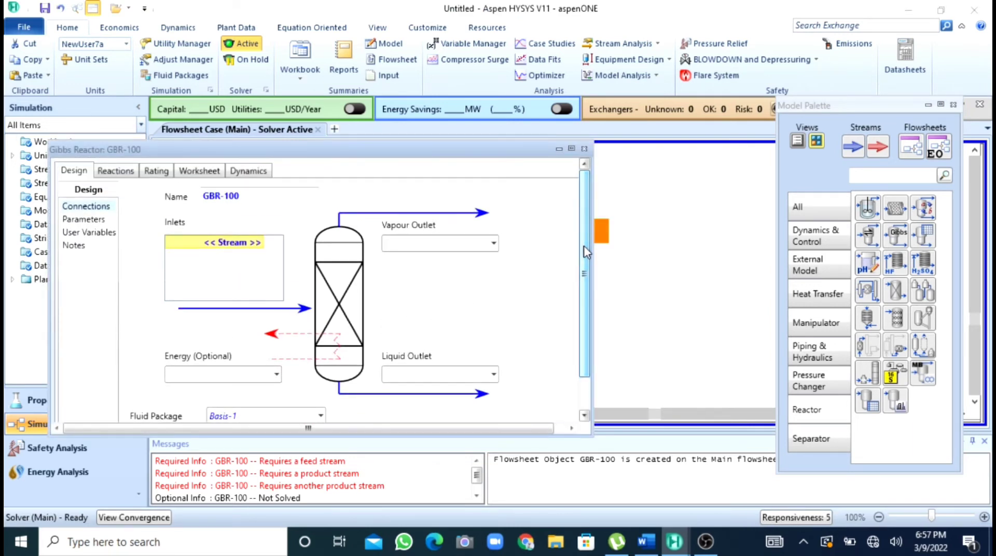
{"action": "left_click", "coordinate": [249, 247]}
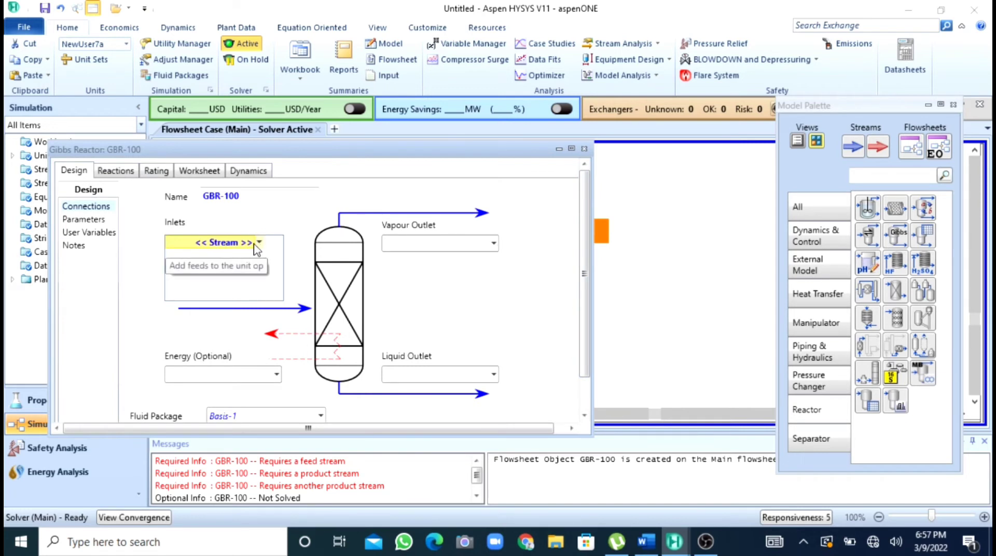
{"action": "left_click", "coordinate": [254, 244]}
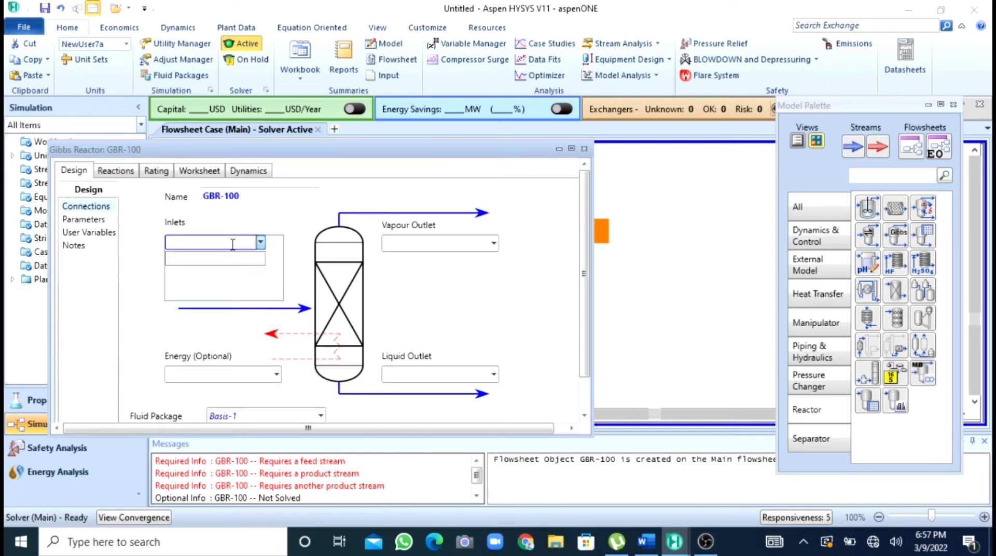
{"action": "type", "text": "feed"}
{"action": "key", "text": "Return"}
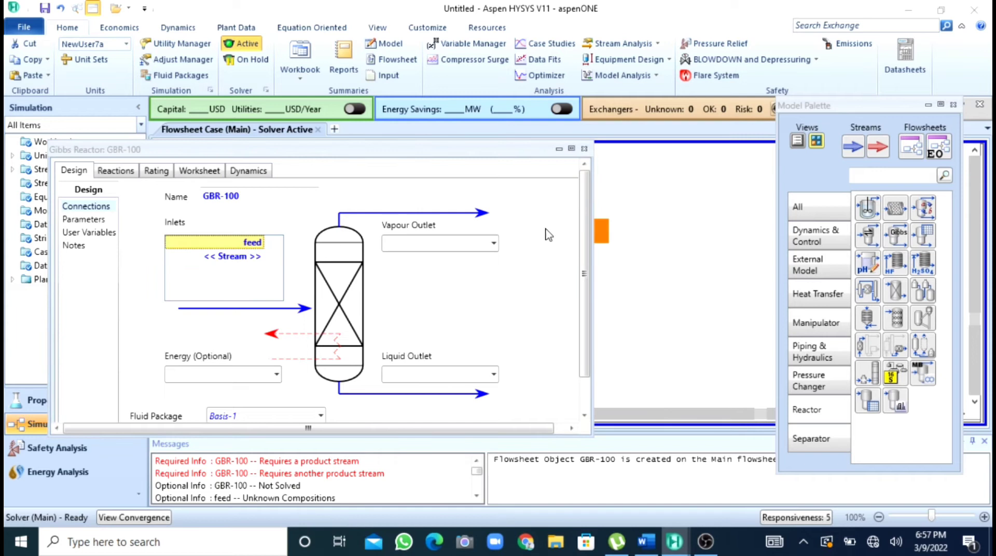
- Name the vapour outlet stream v and the liquid outlet stream l
{"action": "left_click", "coordinate": [434, 243]}
{"action": "type", "text": "v"}
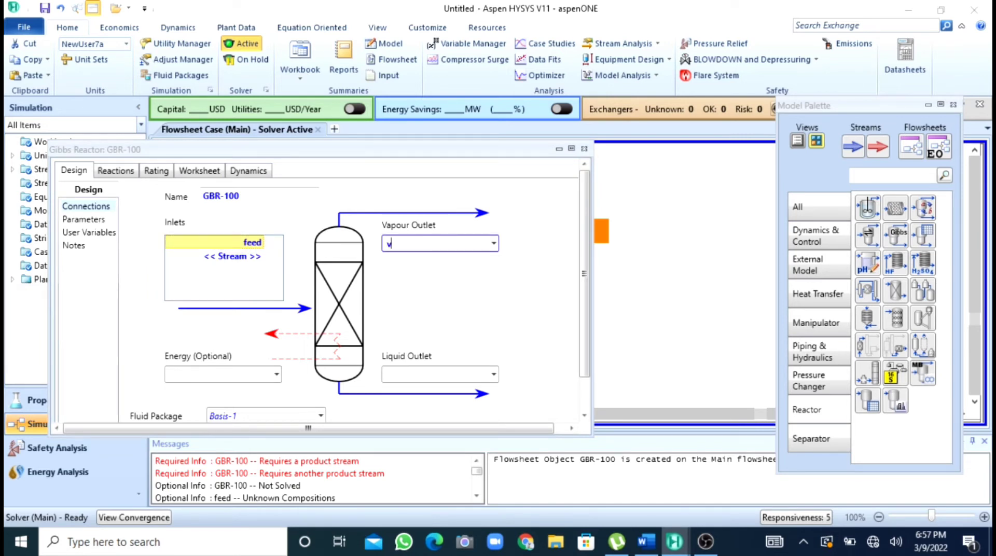
{"action": "key", "text": "Return"}
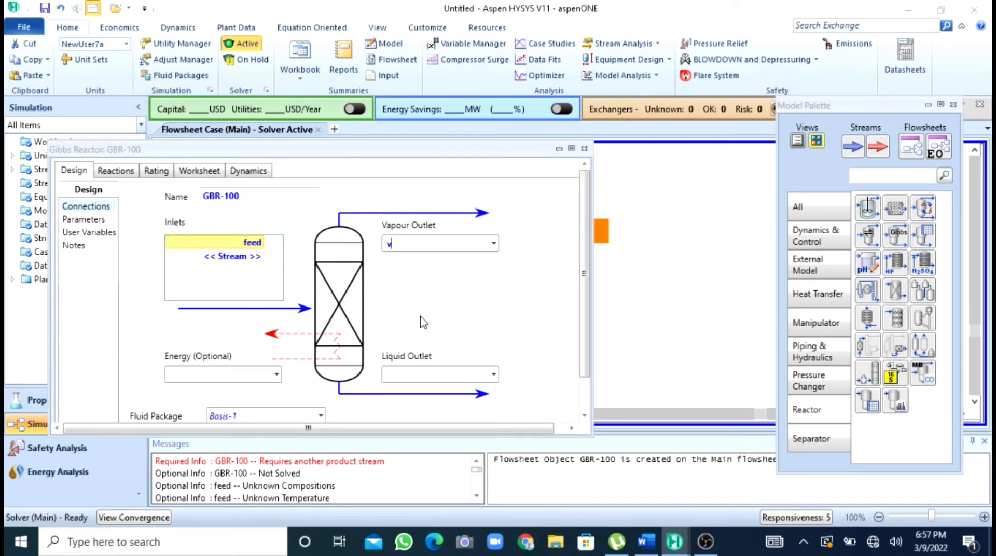
{"action": "left_click", "coordinate": [418, 374]}
{"action": "type", "text": "l"}
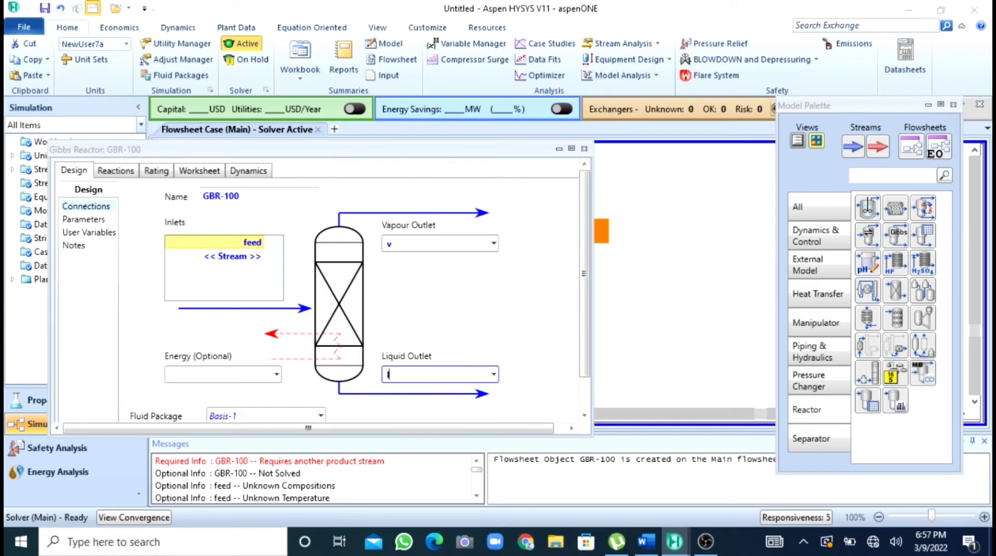
{"action": "key", "text": "Return"}
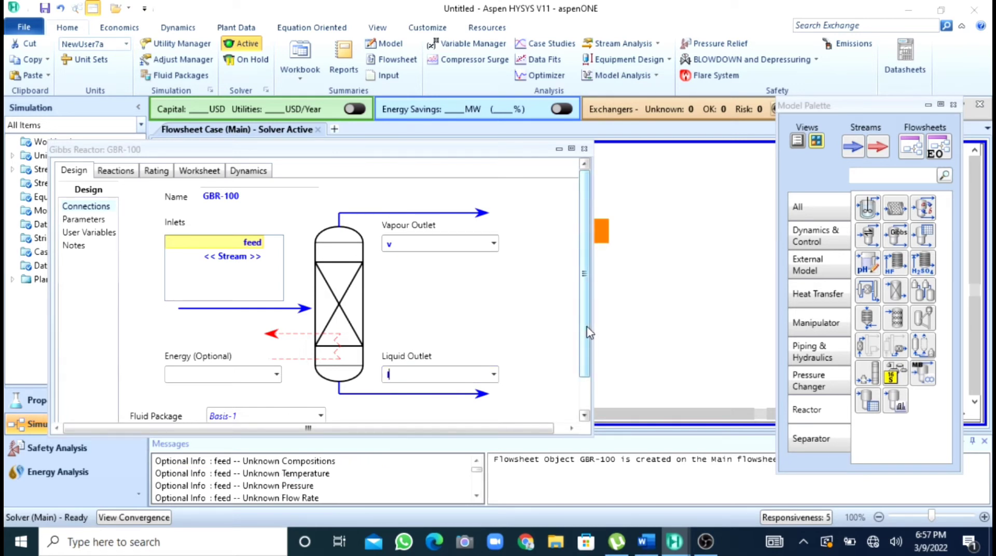
{"action": "scroll", "coordinate": [581, 358], "scroll_direction": "down", "scroll_amount": 2}
{"action": "left_click_drag", "start_coordinate": [589, 365], "coordinate": [588, 330]}
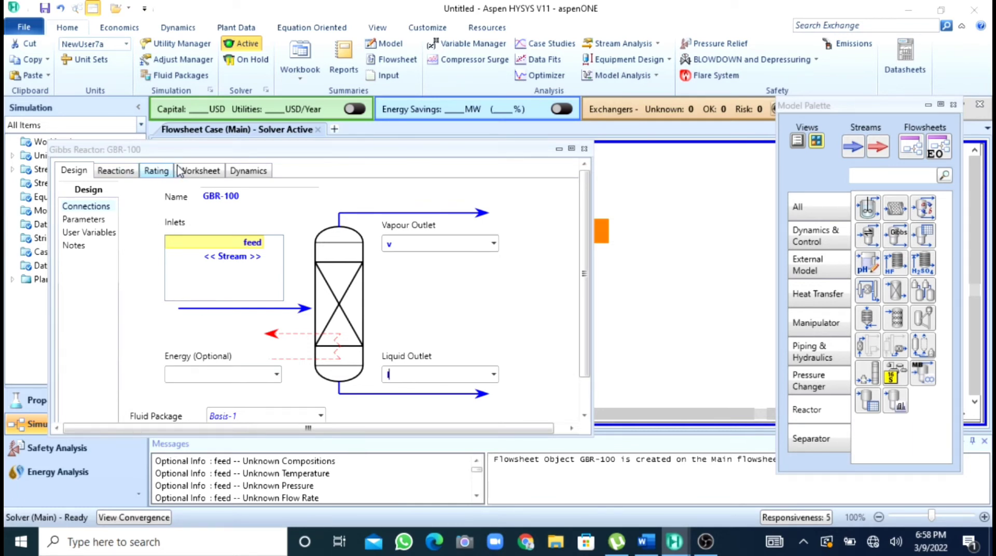
- On the Worksheet, set the feed temperature to 100 °C and pressure to 101 kPa
{"action": "left_click", "coordinate": [210, 173]}
{"action": "left_click", "coordinate": [341, 223]}
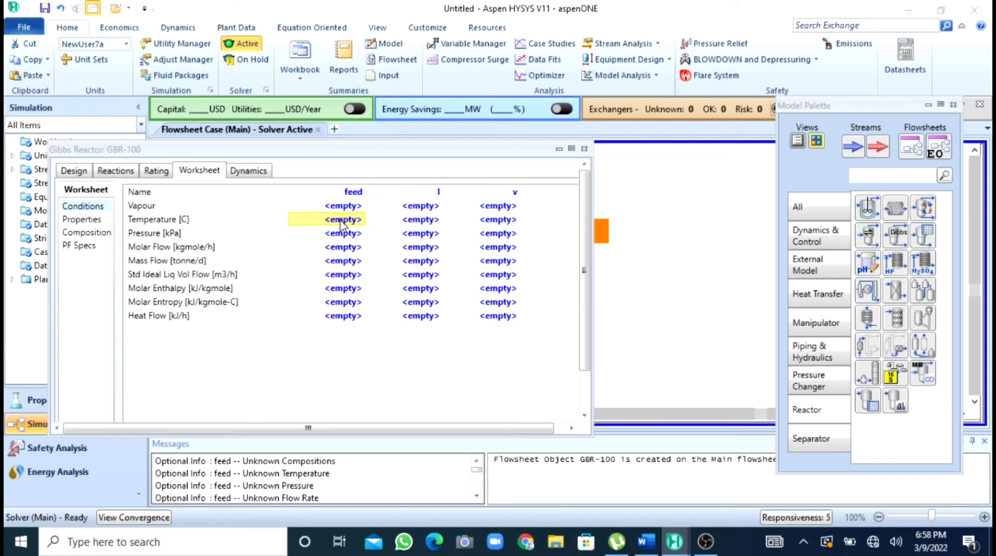
{"action": "type", "text": "100"}
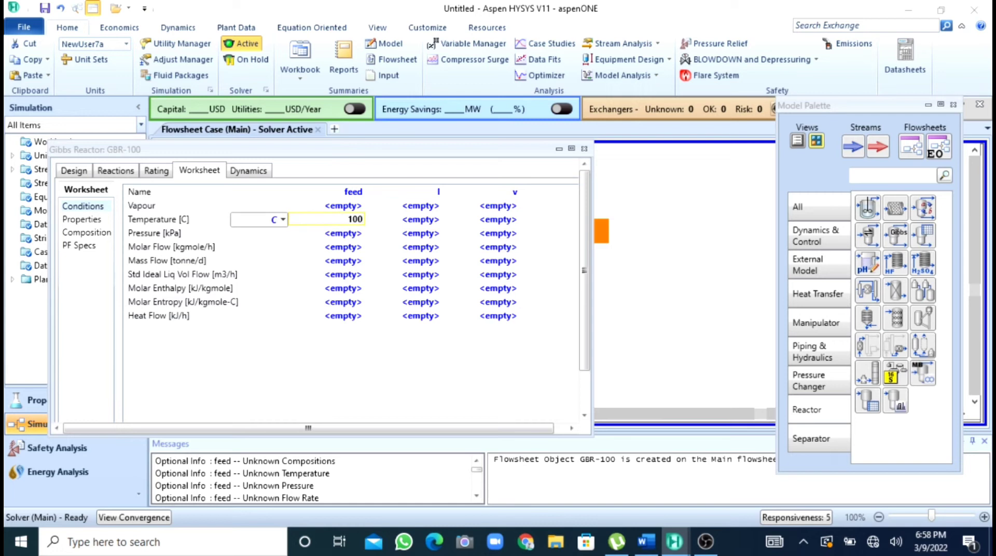
{"action": "key", "text": "Return"}
{"action": "left_click", "coordinate": [349, 237]}
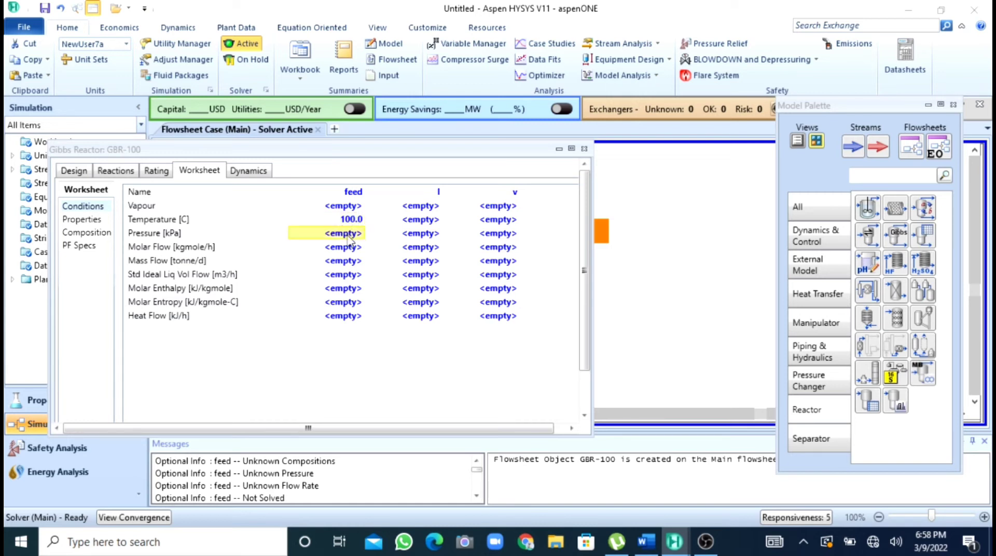
{"action": "type", "text": "101"}
{"action": "key", "text": "Return"}
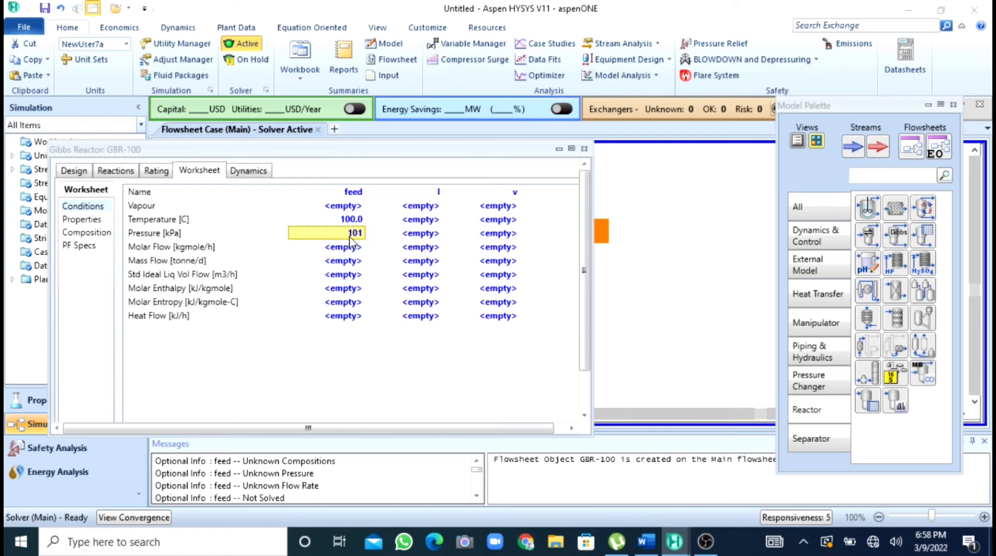
- Give the feed 1 kgmole/h molar flow and a methanol mole fraction of 1
{"action": "left_click", "coordinate": [346, 248]}
{"action": "type", "text": "1"}
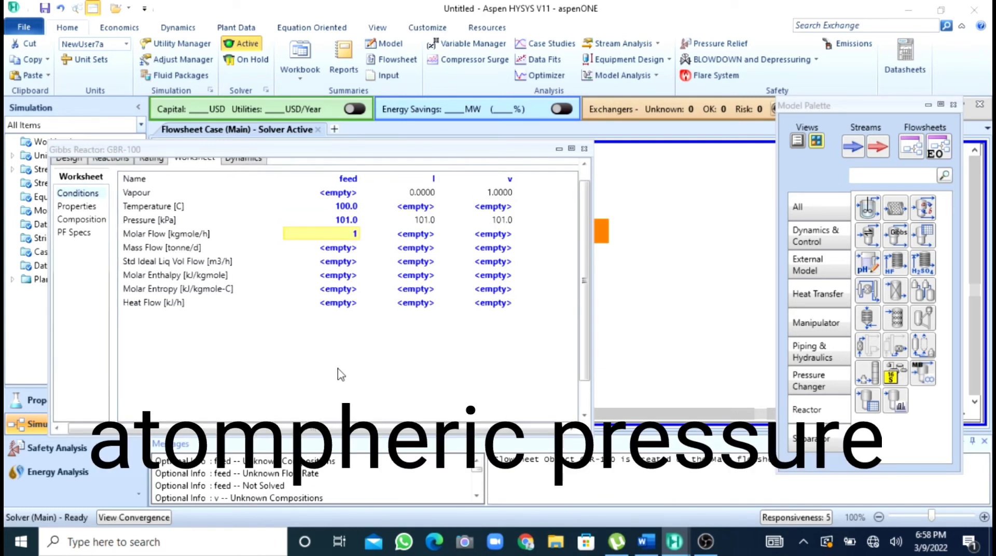
{"action": "scroll", "coordinate": [349, 244], "scroll_direction": "down", "scroll_amount": 1}
{"action": "scroll", "coordinate": [348, 239], "scroll_direction": "down", "scroll_amount": 2}
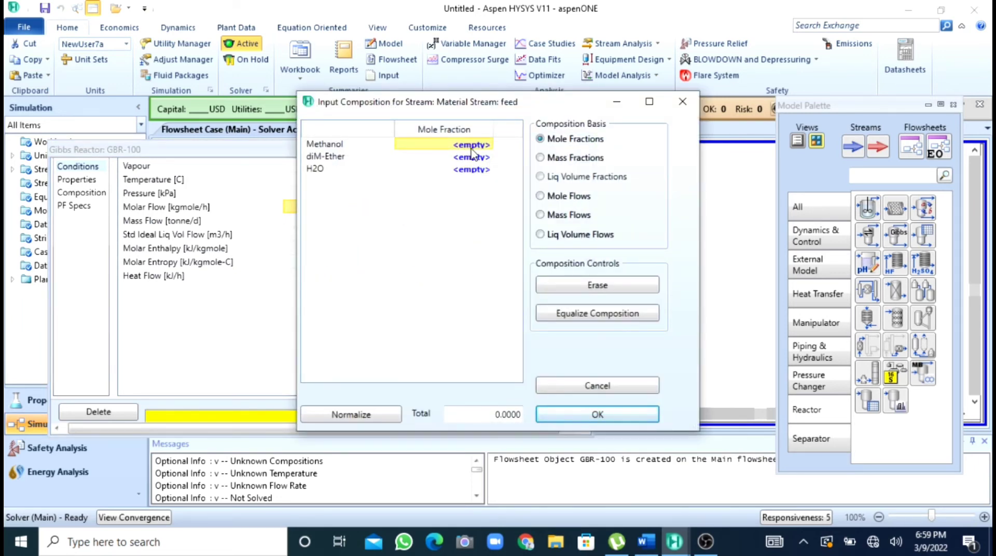
{"action": "type", "text": "1"}
{"action": "key", "text": "Return"}
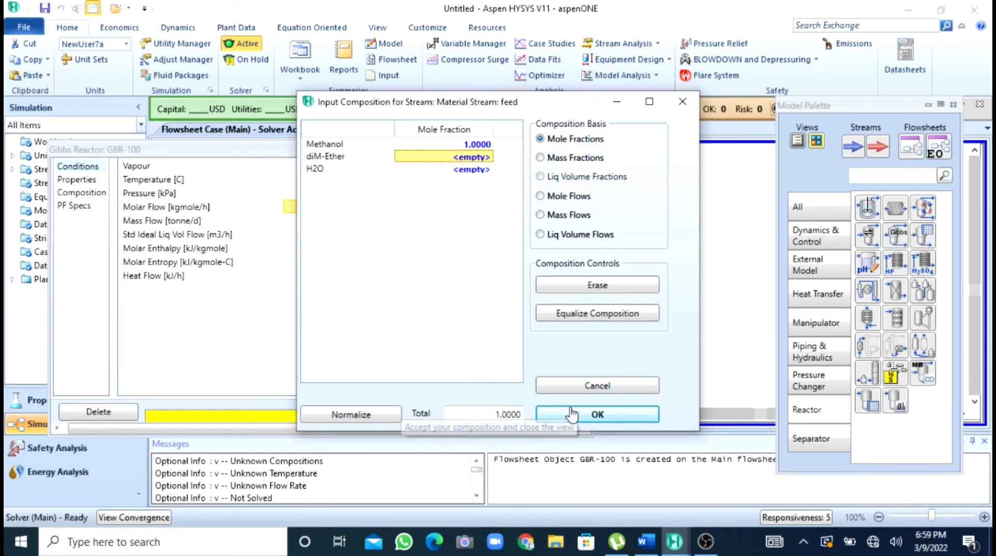
{"action": "left_click", "coordinate": [598, 414]}
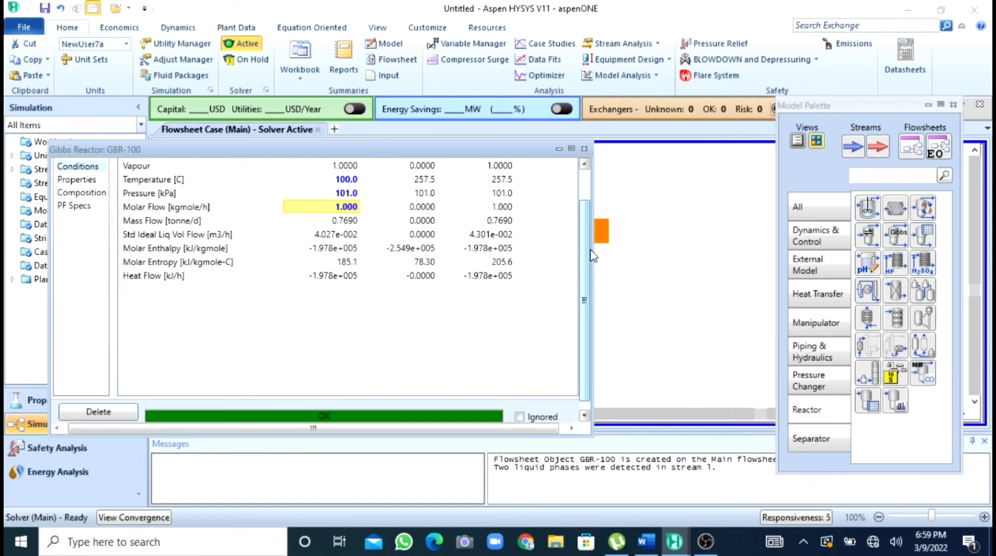
- Show the Composition page with Methanol, diM-Ether and H2O fractions for feed, l and v
{"action": "scroll", "coordinate": [586, 252], "scroll_direction": "up", "scroll_amount": 1}
{"action": "scroll", "coordinate": [586, 251], "scroll_direction": "up", "scroll_amount": 1}
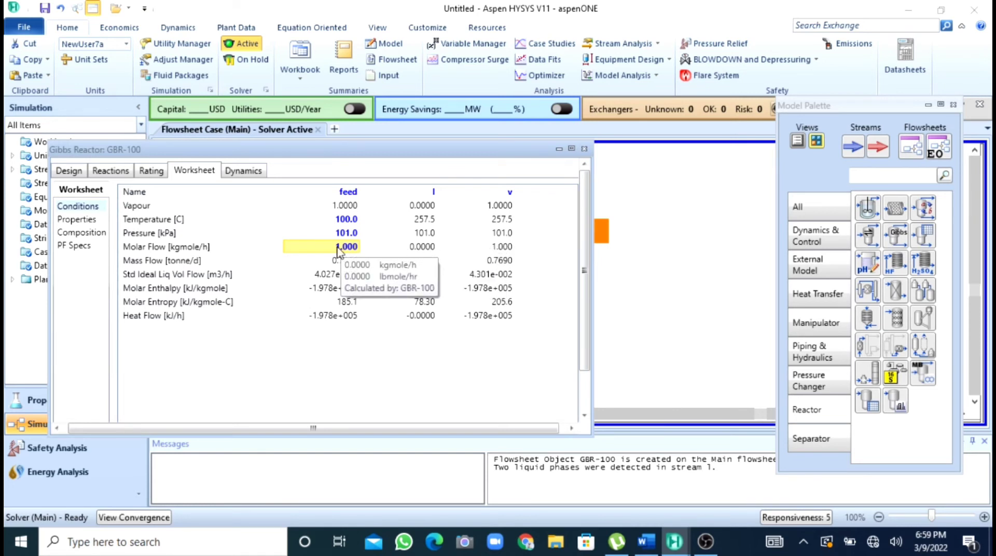
{"action": "left_click", "coordinate": [93, 234]}
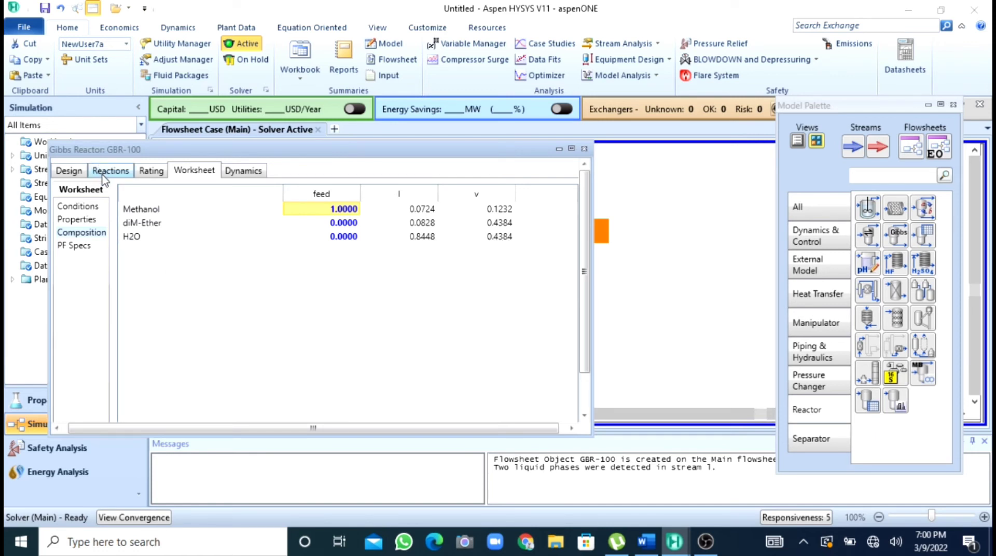
- Change the feed to 250 °C and 1400 kPa, then view the new l and v compositions
{"action": "left_click", "coordinate": [78, 206]}
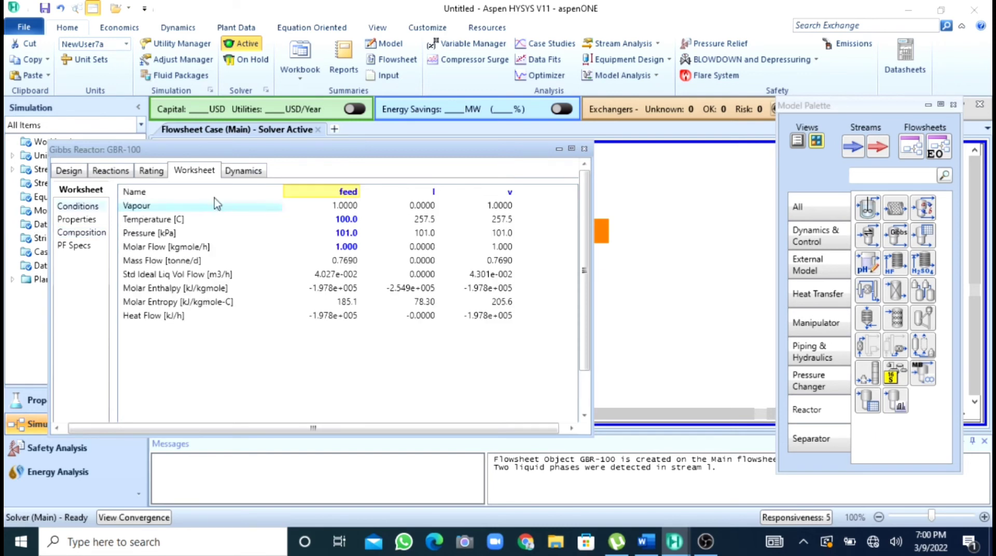
{"action": "left_click", "coordinate": [344, 220]}
{"action": "type", "text": "2"}
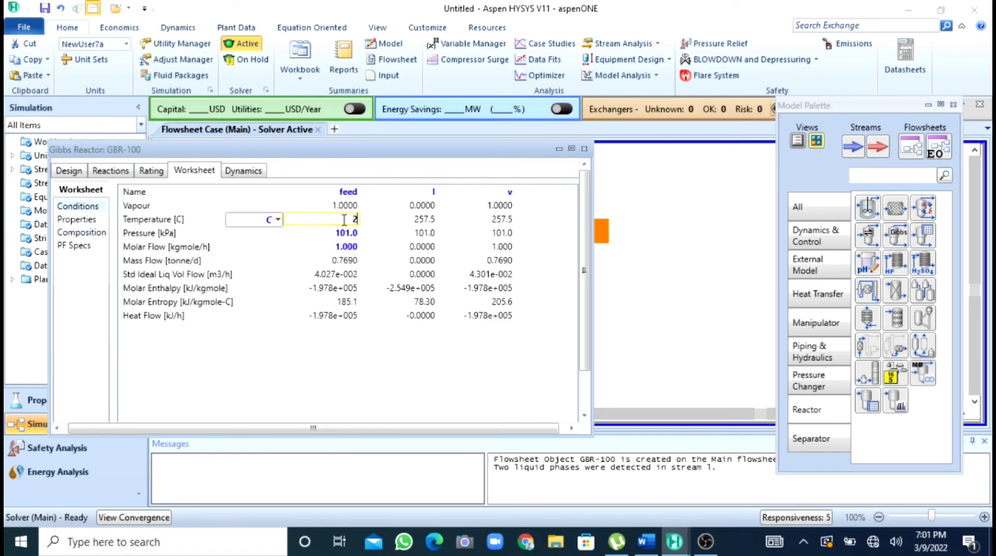
{"action": "type", "text": "50"}
{"action": "key", "text": "Return"}
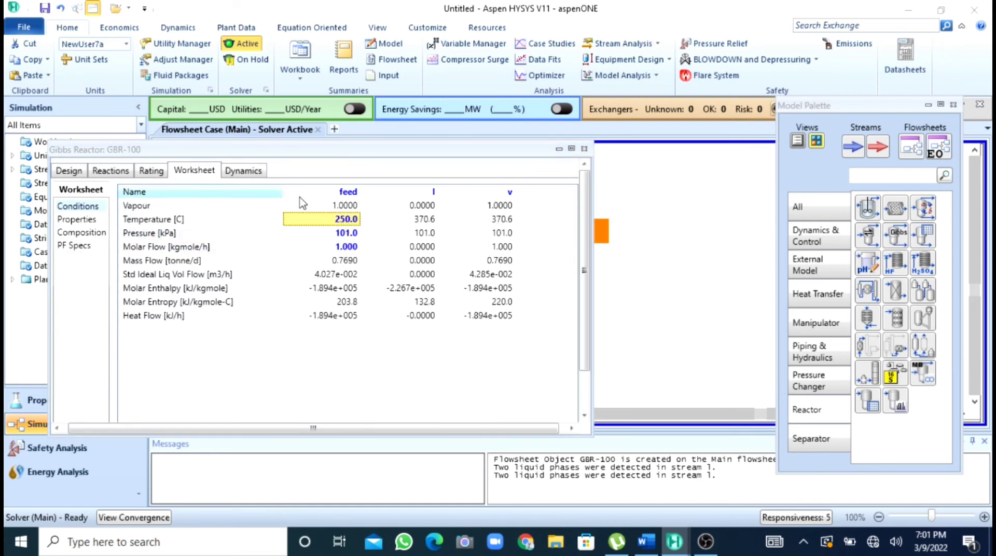
{"action": "mouse_move", "coordinate": [339, 223]}
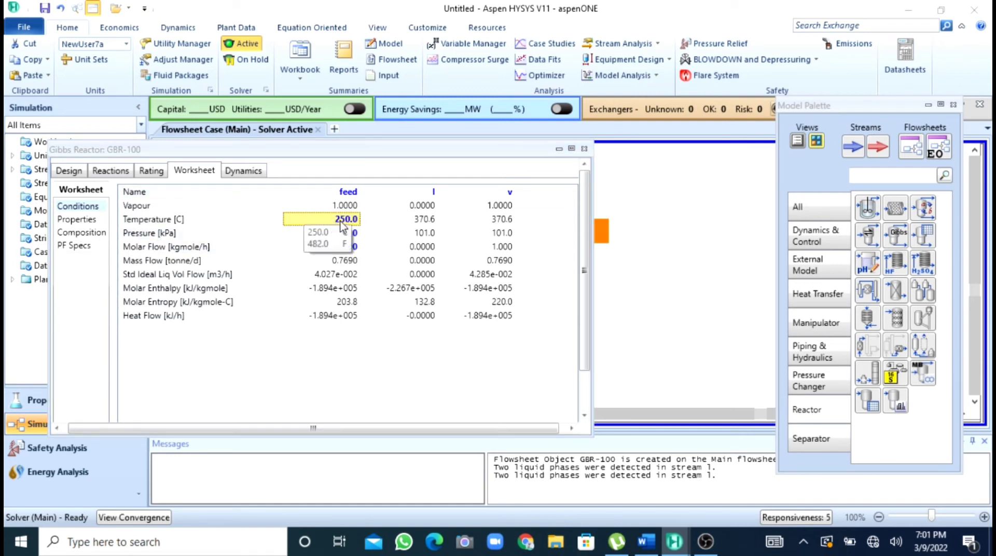
{"action": "left_click", "coordinate": [346, 233]}
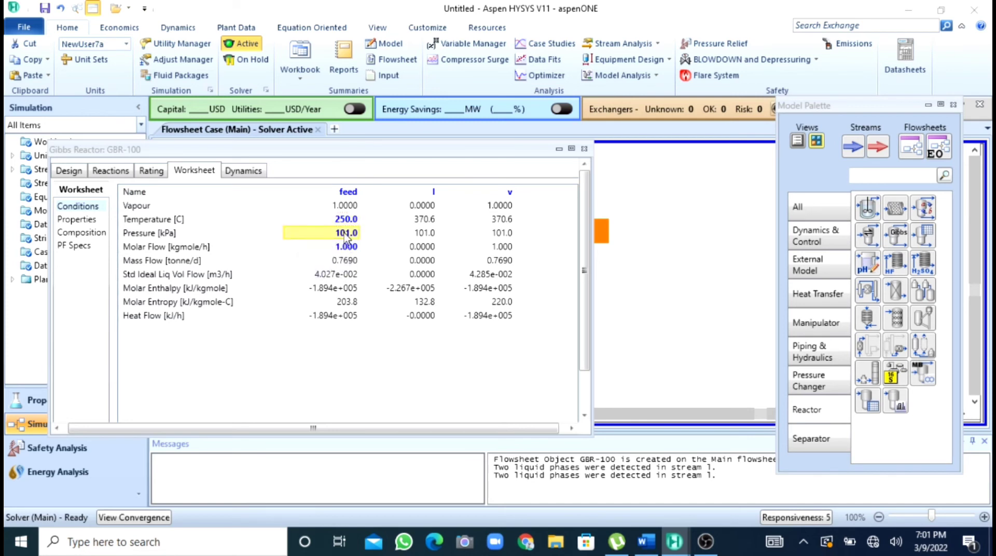
{"action": "key", "text": "BackSpace"}
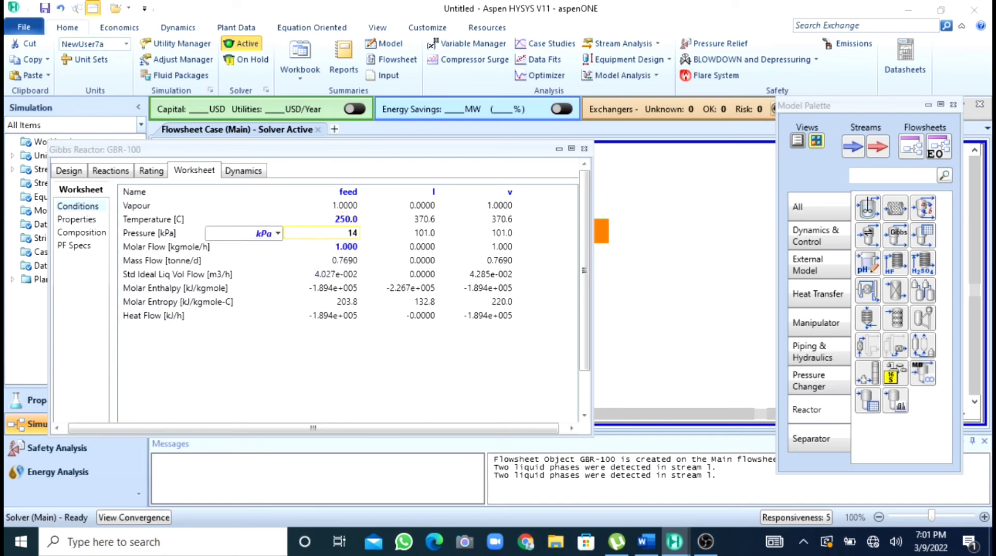
{"action": "type", "text": "1400"}
{"action": "key", "text": "Return"}
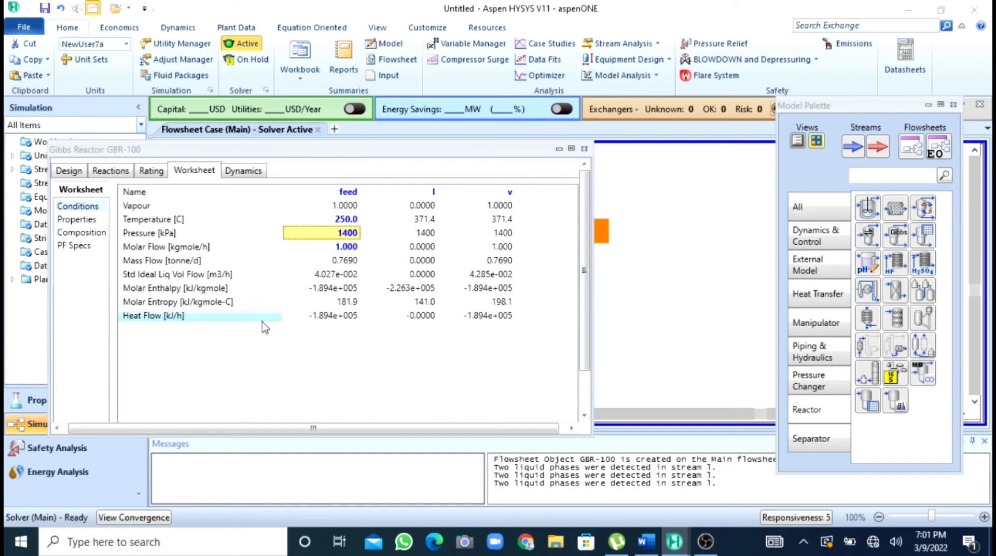
{"action": "left_click", "coordinate": [80, 233]}
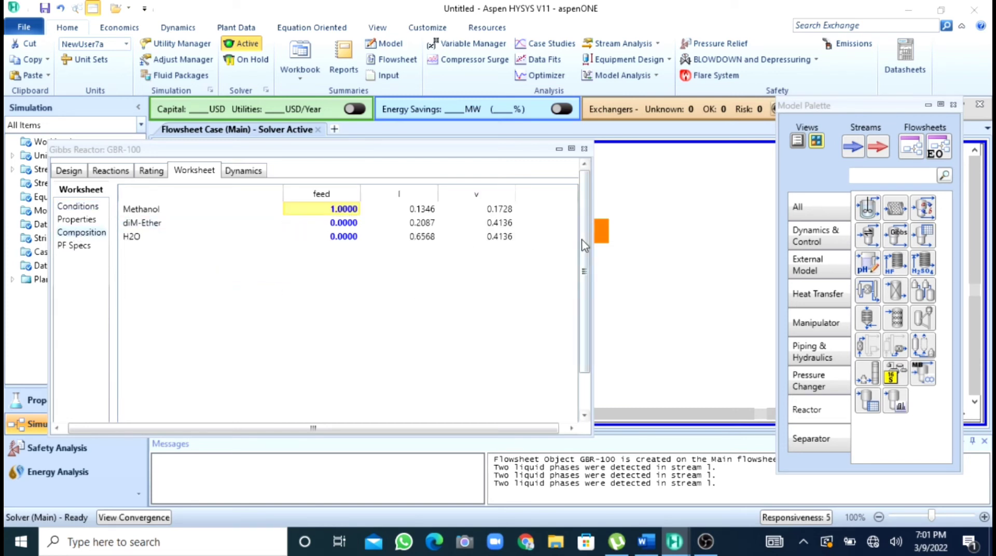
- Return to the Worksheet Conditions table showing outlets at 371.4 °C and 1400 kPa
{"action": "mouse_move", "coordinate": [584, 241]}
{"action": "left_mouse_down"}
{"action": "mouse_move", "coordinate": [583, 266]}
{"action": "mouse_move", "coordinate": [581, 230]}
{"action": "left_mouse_up"}
{"action": "mouse_move", "coordinate": [584, 228]}
{"action": "left_mouse_down"}
{"action": "mouse_move", "coordinate": [583, 259]}
{"action": "mouse_move", "coordinate": [584, 223]}
{"action": "left_mouse_up"}
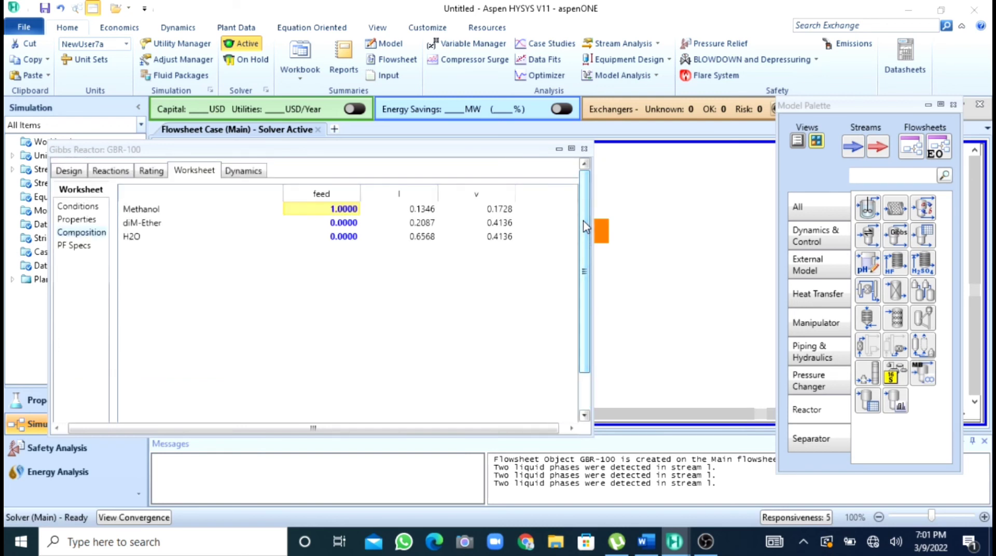
{"action": "left_click", "coordinate": [68, 172]}
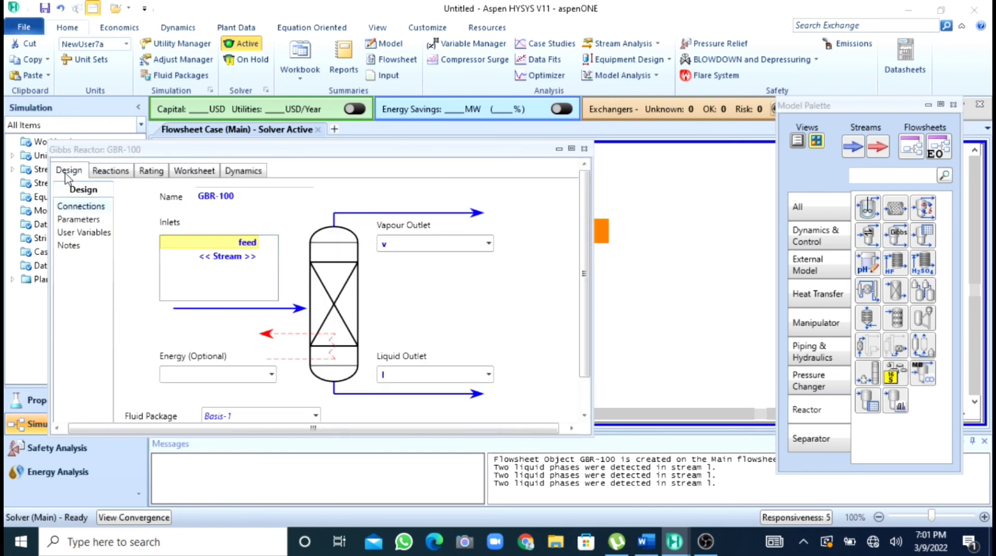
{"action": "left_click", "coordinate": [183, 172]}
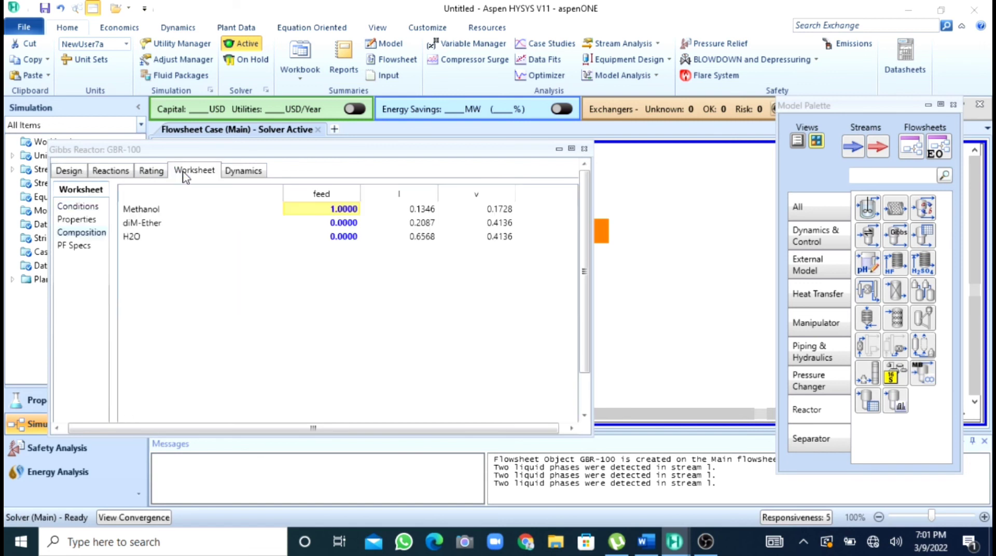
{"action": "left_click", "coordinate": [77, 206]}
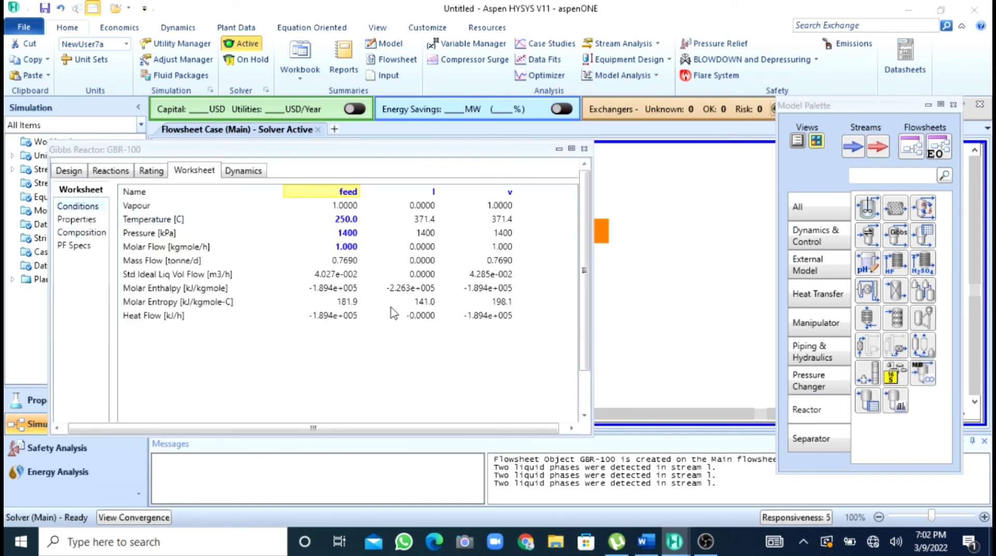
{"action": "mouse_move", "coordinate": [355, 237]}
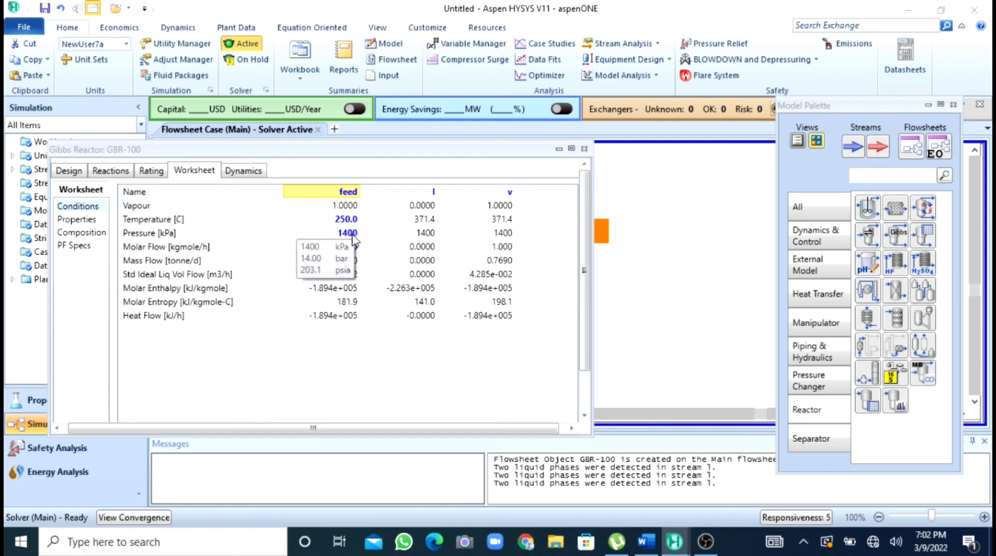
- Close the GBR-100 reactor property window
{"action": "left_click", "coordinate": [584, 149]}
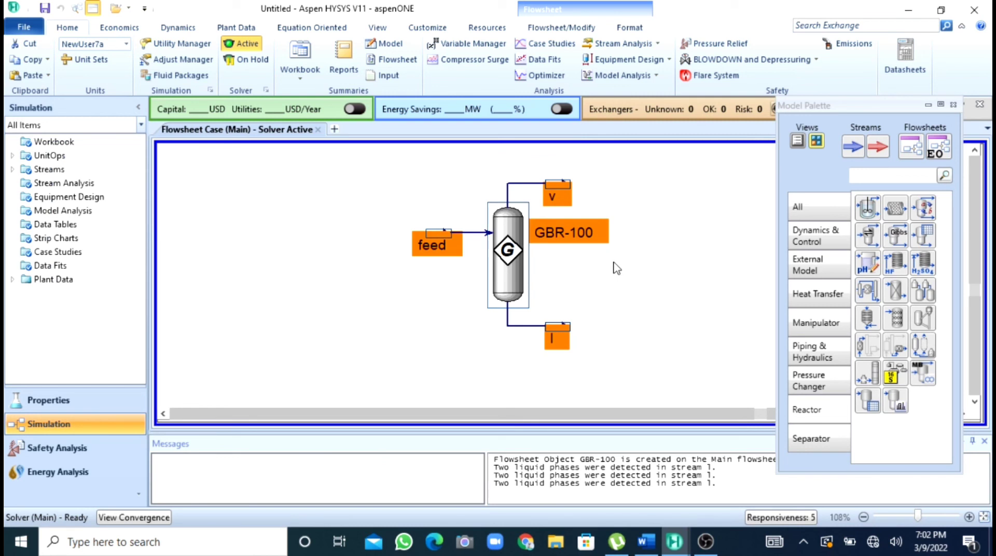